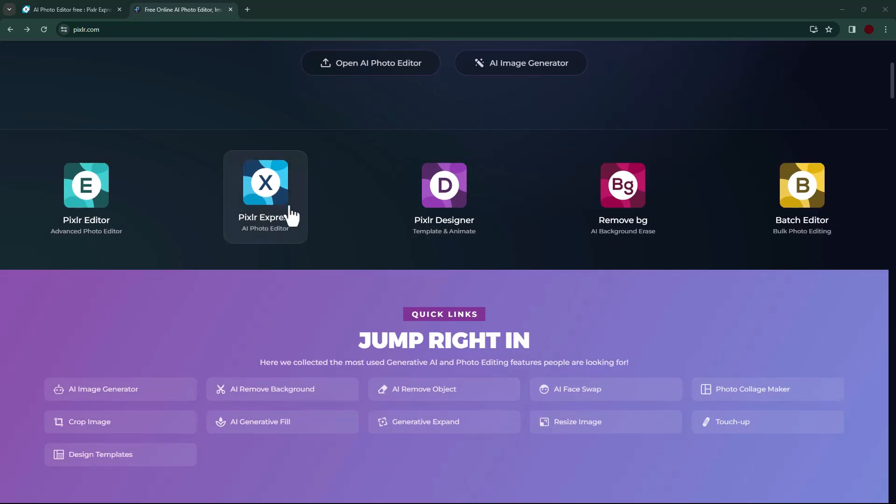
Step: Open Pixlr Express and adjust the HDR filter's settings on the portrait of the woman in red
{"action": "left_click", "coordinate": [264, 200]}
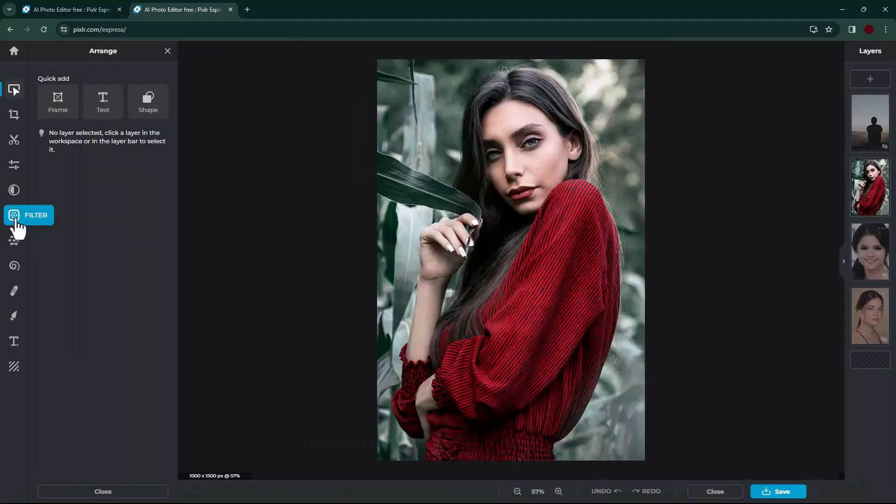
{"action": "left_click", "coordinate": [7, 220]}
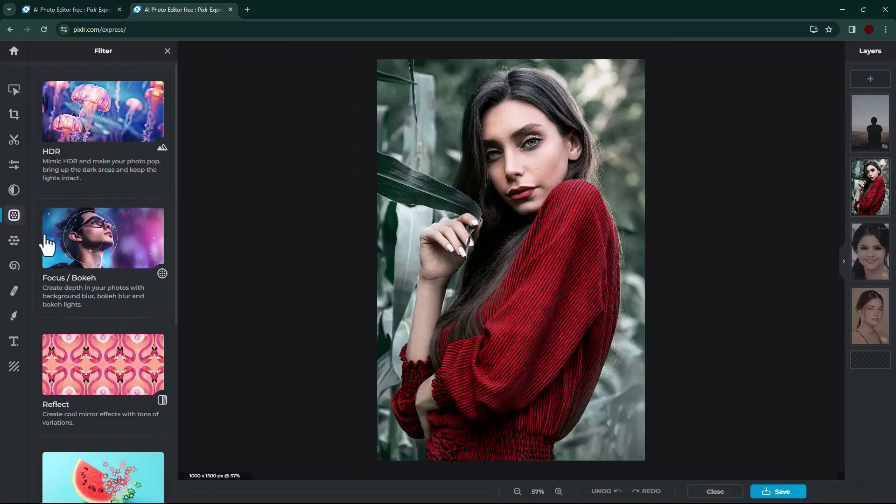
{"action": "left_click", "coordinate": [89, 133]}
{"action": "left_click_drag", "start_coordinate": [85, 99], "coordinate": [98, 99]}
{"action": "left_click_drag", "start_coordinate": [62, 127], "coordinate": [80, 134]}
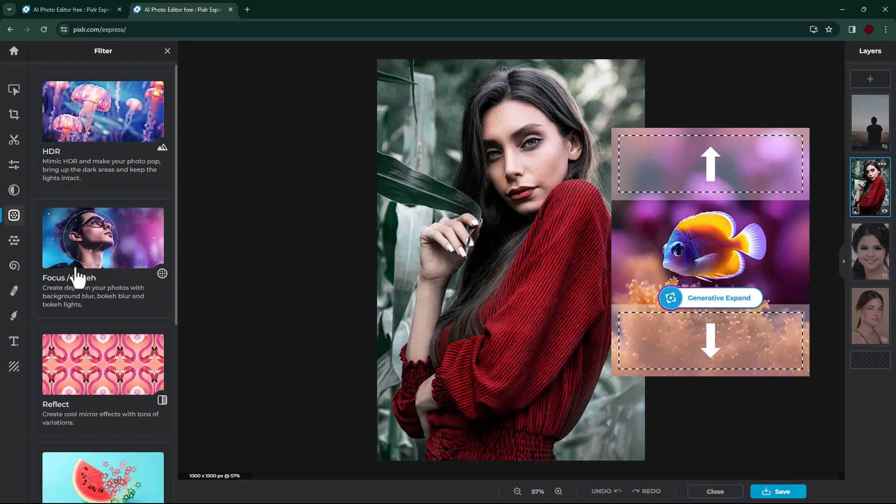
Step: Add a radial soft blur with amount 50 in the Focus / Bokeh filter, centred on the woman's face, after previewing the other focus modes
{"action": "left_click", "coordinate": [78, 277]}
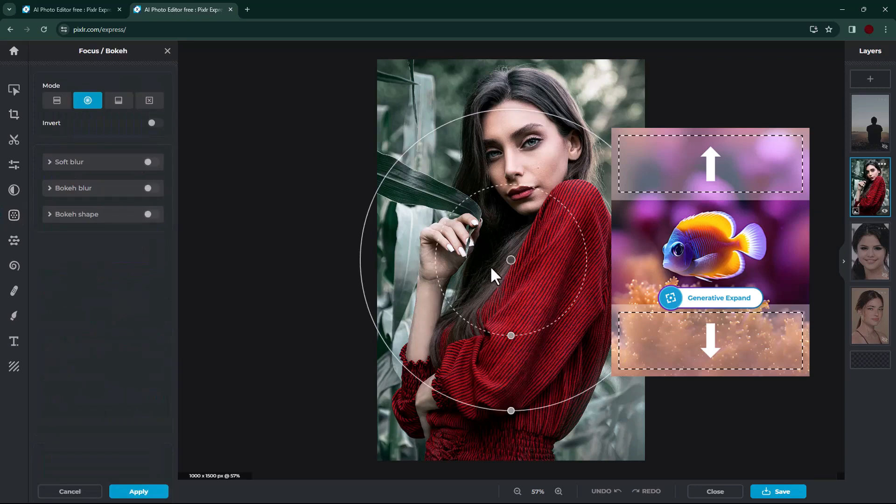
{"action": "left_click", "coordinate": [147, 162]}
{"action": "left_click_drag", "start_coordinate": [510, 259], "coordinate": [503, 170]}
{"action": "left_click", "coordinate": [59, 100]}
{"action": "left_click", "coordinate": [120, 101]}
{"action": "left_click", "coordinate": [153, 102]}
{"action": "left_click", "coordinate": [87, 102]}
{"action": "mouse_move", "coordinate": [103, 197]}
{"action": "left_mouse_down"}
{"action": "mouse_move", "coordinate": [123, 197]}
{"action": "mouse_move", "coordinate": [104, 197]}
{"action": "left_mouse_up"}
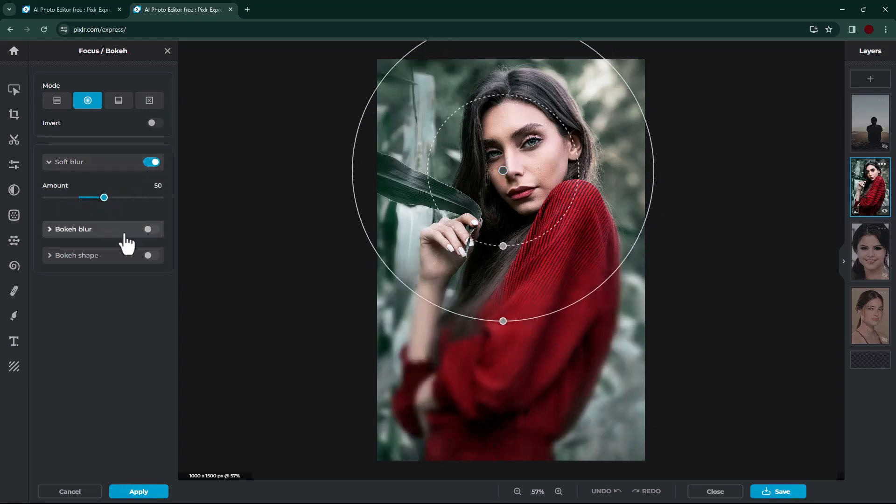
Step: Replace the soft blur with a hexagonal bokeh blur at size 33 and intensity 40
{"action": "left_click", "coordinate": [148, 229]}
{"action": "left_click", "coordinate": [148, 162]}
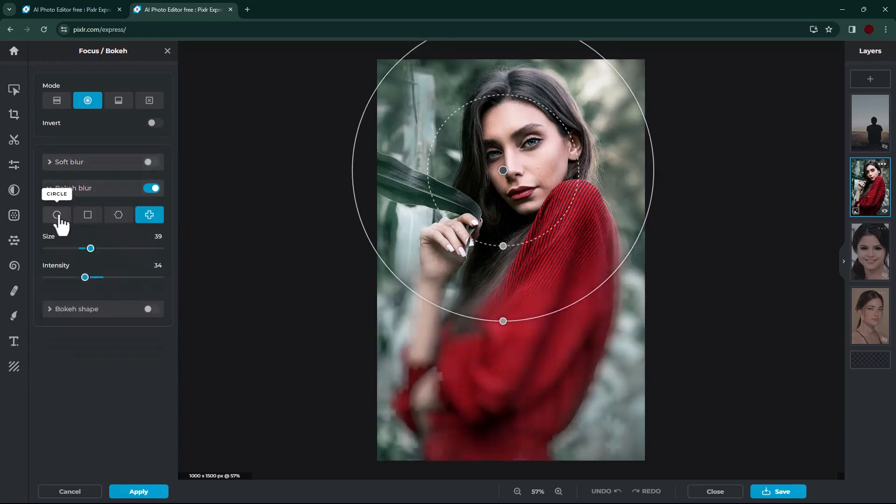
{"action": "left_click", "coordinate": [57, 215]}
{"action": "left_click", "coordinate": [87, 215]}
{"action": "left_click", "coordinate": [118, 214]}
{"action": "left_click_drag", "start_coordinate": [90, 248], "coordinate": [93, 277]}
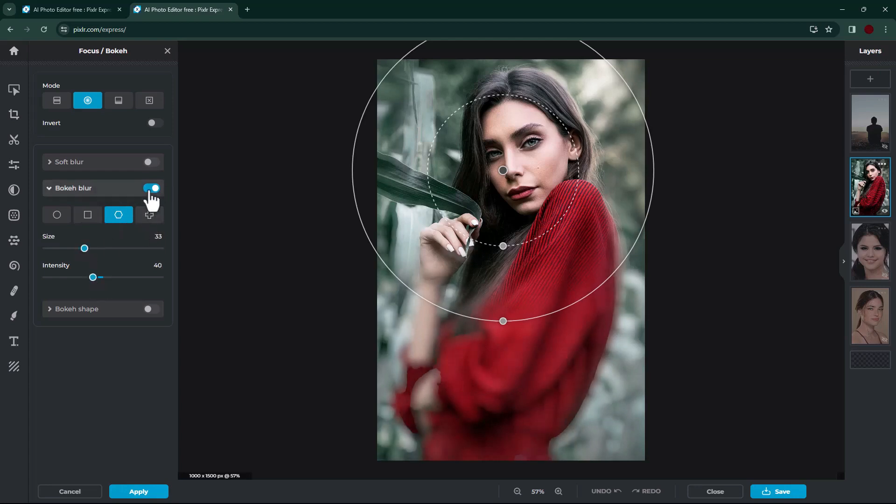
Step: Replace the bokeh blur with square bokeh shapes at color -58, size 35 and quantity 32, raise their intensity and turn off dual tone
{"action": "left_click", "coordinate": [148, 189]}
{"action": "left_click", "coordinate": [148, 214]}
{"action": "left_click", "coordinate": [87, 241]}
{"action": "left_click", "coordinate": [115, 242]}
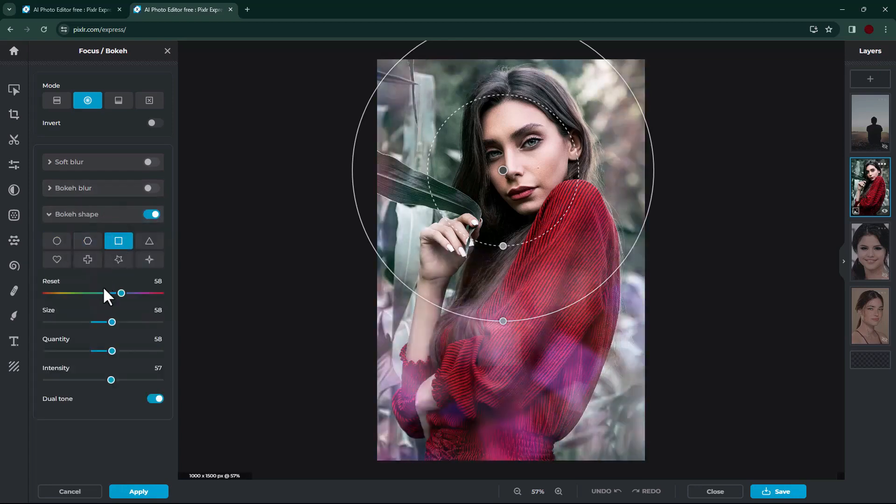
{"action": "left_click", "coordinate": [85, 293]}
{"action": "left_click", "coordinate": [86, 322]}
{"action": "left_click", "coordinate": [84, 351]}
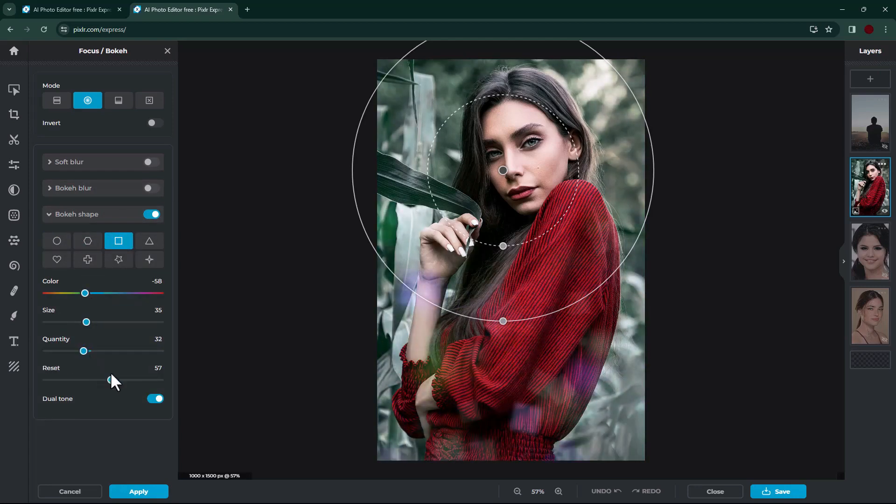
{"action": "left_click_drag", "start_coordinate": [108, 379], "coordinate": [132, 379]}
{"action": "left_click", "coordinate": [156, 399]}
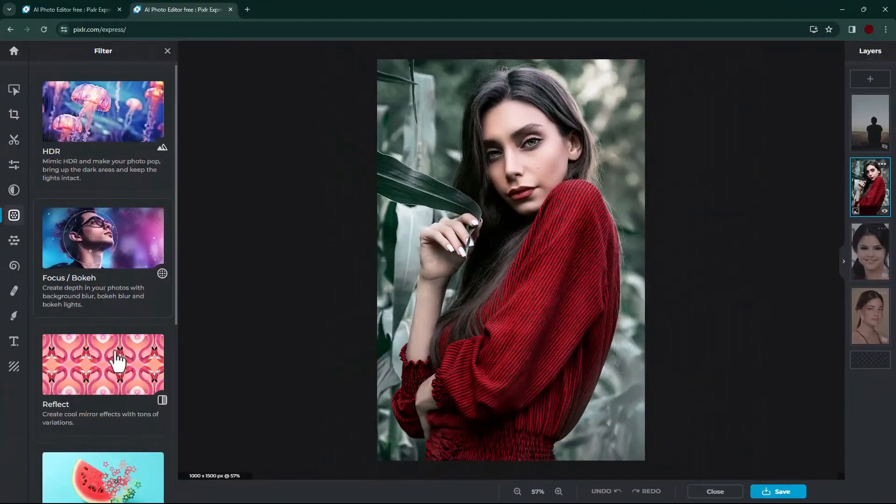
Step: Preview several mirror types of the Reflect filter on the portrait and adjust the horizontal mirror position and offset
{"action": "scroll", "coordinate": [116, 359], "scroll_direction": "down", "scroll_amount": 2}
{"action": "left_click", "coordinate": [132, 280]}
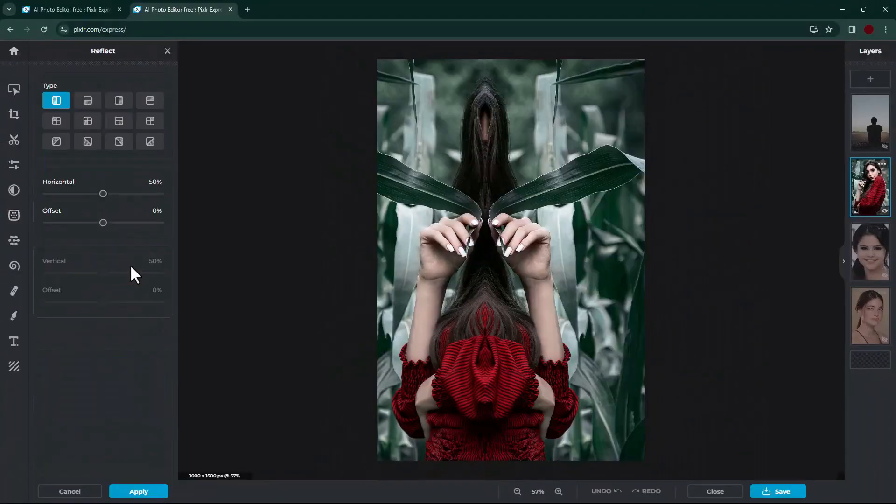
{"action": "left_click", "coordinate": [93, 104]}
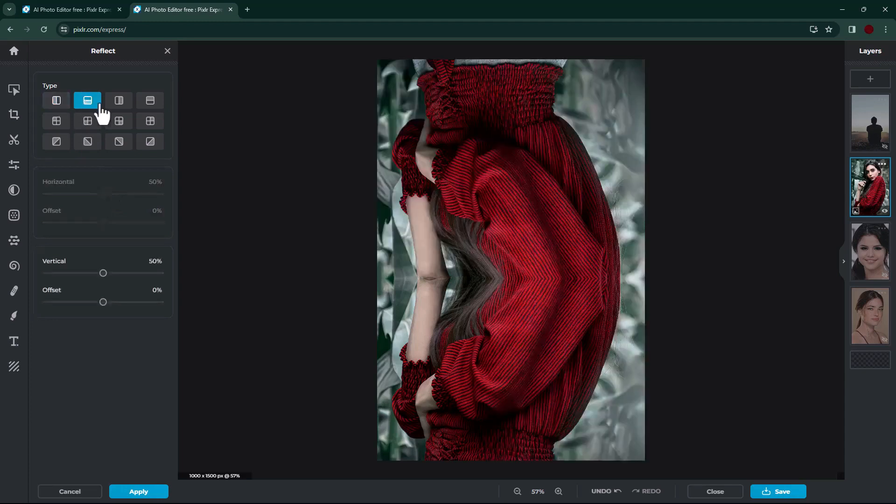
{"action": "left_click", "coordinate": [119, 101]}
{"action": "left_click_drag", "start_coordinate": [103, 193], "coordinate": [127, 222]}
{"action": "left_click_drag", "start_coordinate": [113, 193], "coordinate": [80, 194]}
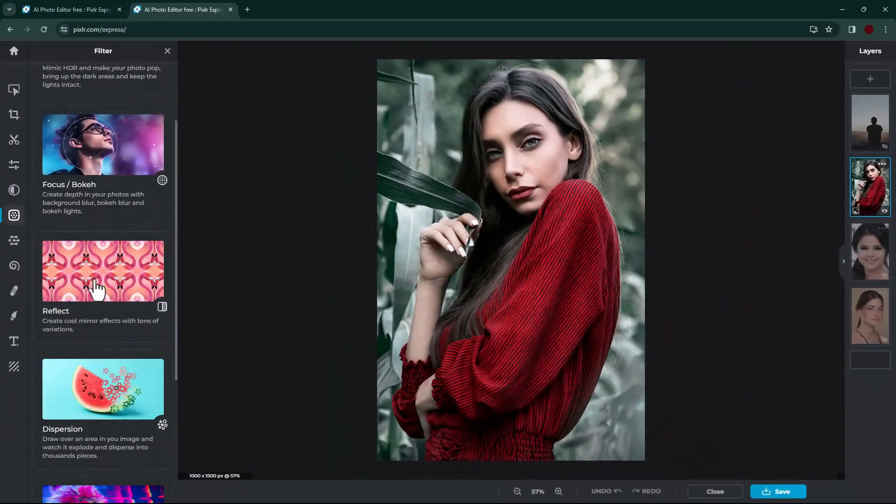
Step: Start the Dispersion filter and mark the left side of the seated man's silhouette for dispersing
{"action": "scroll", "coordinate": [108, 350], "scroll_direction": "down", "scroll_amount": 3}
{"action": "left_click", "coordinate": [98, 306]}
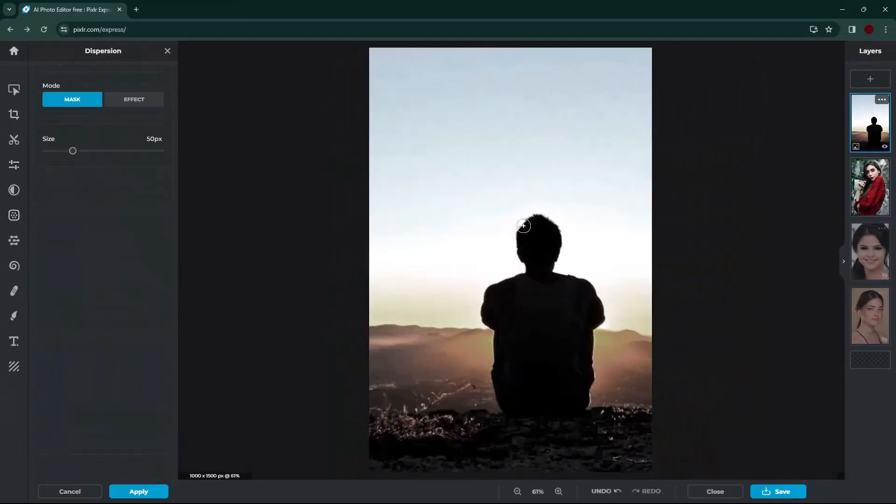
{"action": "mouse_move", "coordinate": [524, 226]}
{"action": "left_mouse_down"}
{"action": "mouse_move", "coordinate": [517, 274]}
{"action": "mouse_move", "coordinate": [483, 303]}
{"action": "mouse_move", "coordinate": [493, 376]}
{"action": "mouse_move", "coordinate": [488, 406]}
{"action": "left_mouse_up"}
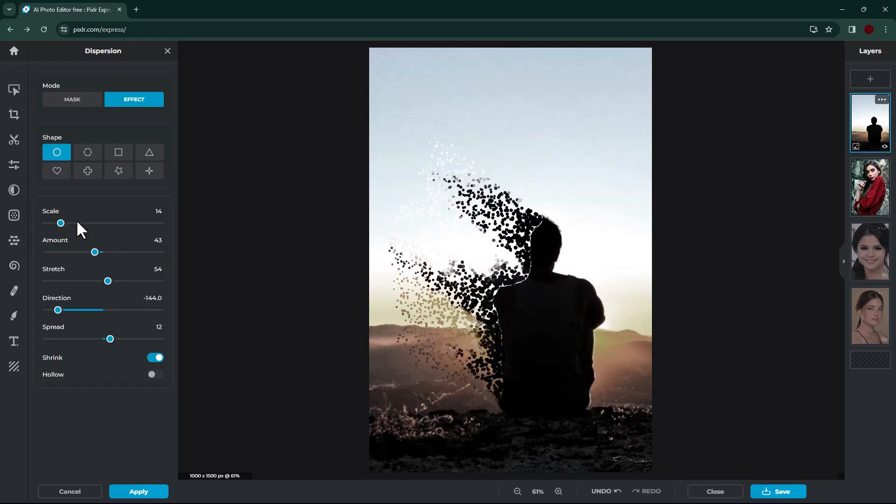
Step: Set the dispersion to star-shaped pieces with amount 38, direction -133.9 and spread 8, and turn on Hollow
{"action": "left_click", "coordinate": [88, 153]}
{"action": "left_click", "coordinate": [118, 152]}
{"action": "left_click", "coordinate": [149, 171]}
{"action": "left_click", "coordinate": [118, 172]}
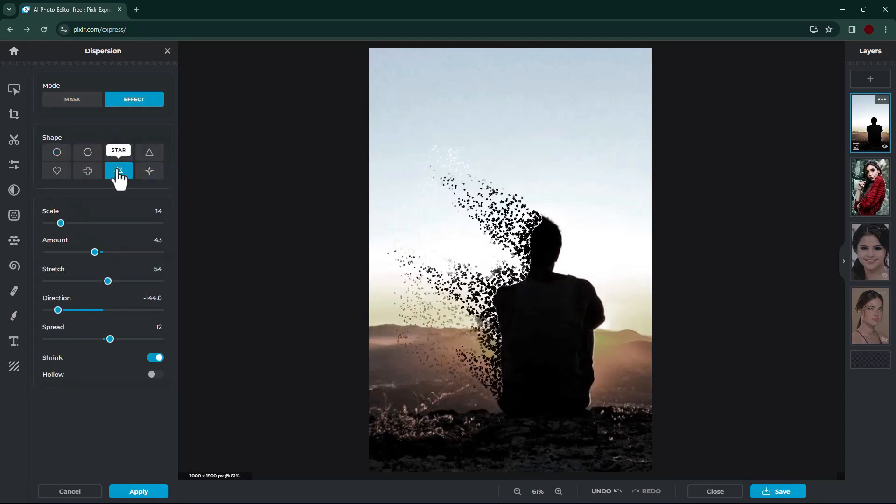
{"action": "left_click_drag", "start_coordinate": [95, 253], "coordinate": [90, 253]}
{"action": "mouse_move", "coordinate": [58, 310]}
{"action": "left_mouse_down"}
{"action": "mouse_move", "coordinate": [70, 311]}
{"action": "mouse_move", "coordinate": [61, 310]}
{"action": "left_mouse_up"}
{"action": "left_click_drag", "start_coordinate": [110, 339], "coordinate": [107, 339]}
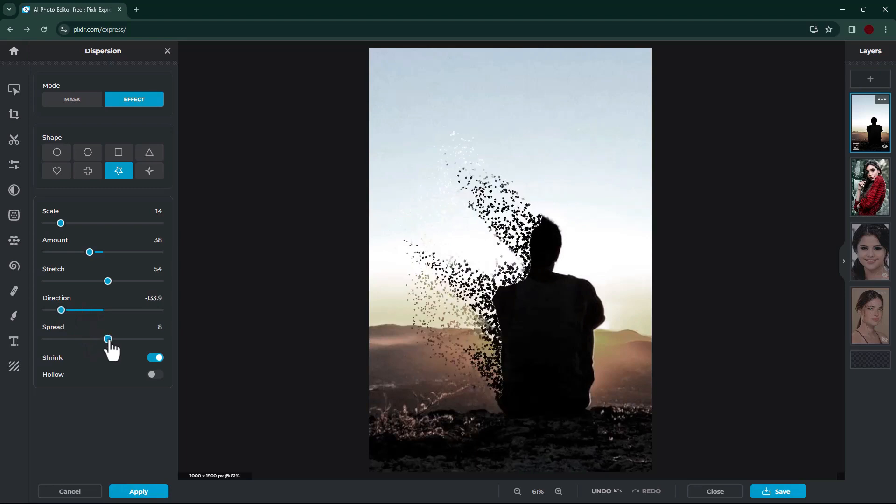
{"action": "left_click", "coordinate": [154, 375]}
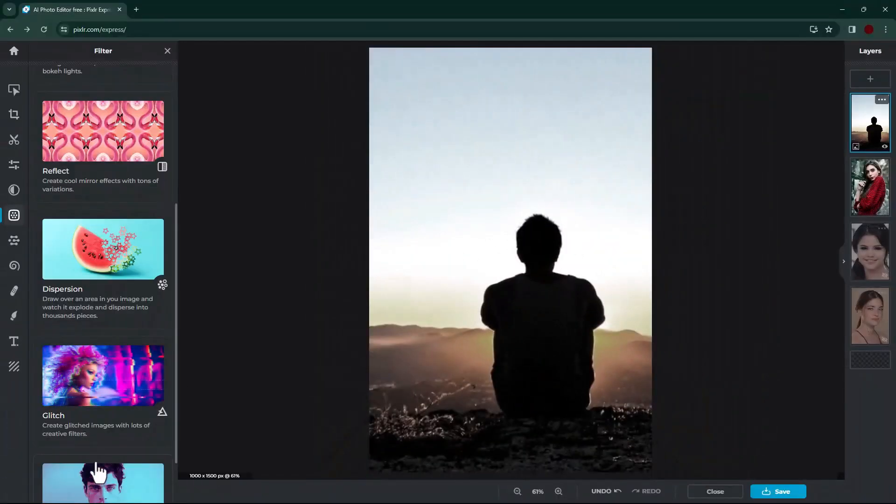
Step: Preview the random and numbered presets of the Glitch filter on the portrait
{"action": "scroll", "coordinate": [95, 464], "scroll_direction": "down", "scroll_amount": 2}
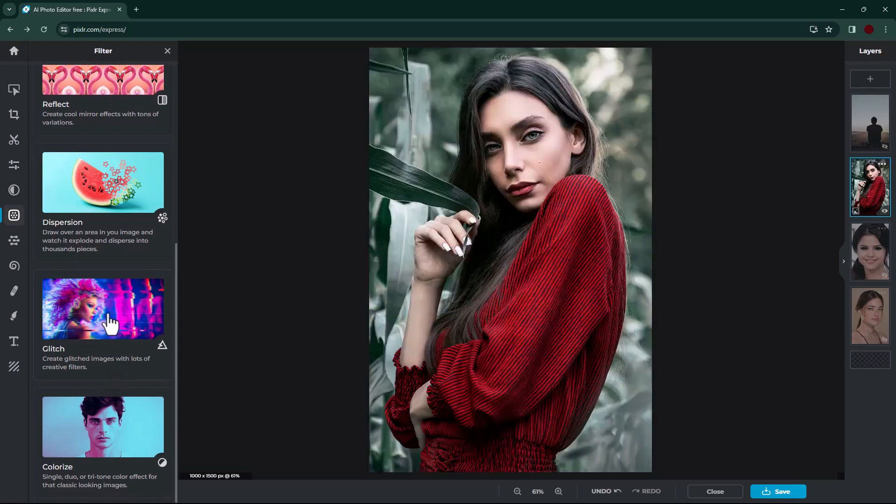
{"action": "left_click", "coordinate": [104, 317]}
{"action": "left_click", "coordinate": [66, 110]}
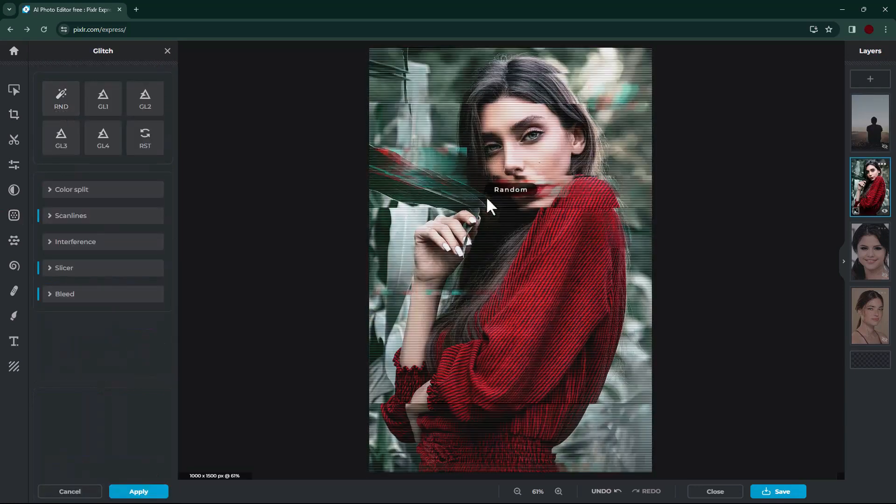
{"action": "left_click", "coordinate": [115, 110]}
{"action": "left_click", "coordinate": [138, 135]}
{"action": "left_click", "coordinate": [102, 140]}
{"action": "left_click", "coordinate": [54, 143]}
{"action": "left_click", "coordinate": [93, 149]}
Step: Set the glitch color split to distance 40, direction 148 and amount 19 in blue
{"action": "left_click", "coordinate": [66, 194]}
{"action": "left_click_drag", "start_coordinate": [101, 226], "coordinate": [92, 226]}
{"action": "left_click_drag", "start_coordinate": [65, 254], "coordinate": [61, 284]}
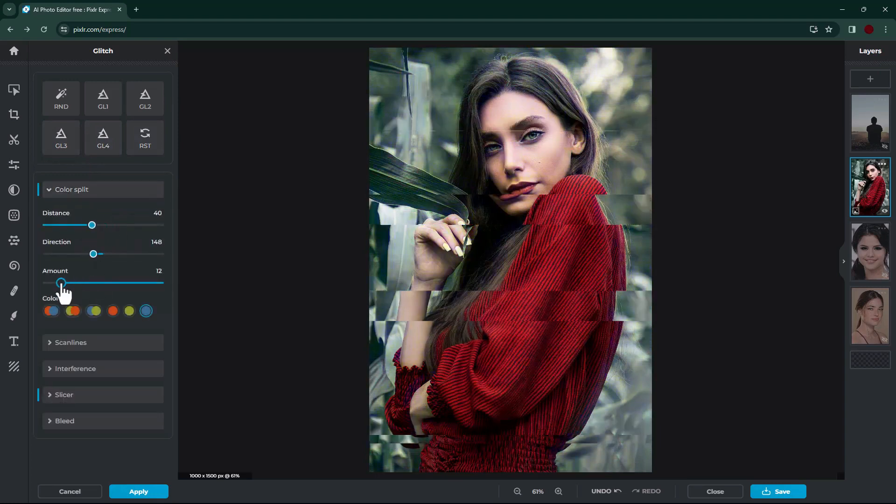
Step: Add glitch scanlines with amount 20 and interference with seed 32 to the portrait
{"action": "left_click", "coordinate": [96, 342]}
{"action": "mouse_move", "coordinate": [67, 406]}
{"action": "left_mouse_down"}
{"action": "mouse_move", "coordinate": [112, 407]}
{"action": "mouse_move", "coordinate": [70, 408]}
{"action": "left_mouse_up"}
{"action": "scroll", "coordinate": [73, 411], "scroll_direction": "down", "scroll_amount": 2}
{"action": "left_click", "coordinate": [75, 406]}
{"action": "scroll", "coordinate": [65, 387], "scroll_direction": "down", "scroll_amount": 2}
{"action": "left_click_drag", "start_coordinate": [46, 357], "coordinate": [83, 358]}
{"action": "scroll", "coordinate": [85, 377], "scroll_direction": "up", "scroll_amount": 1}
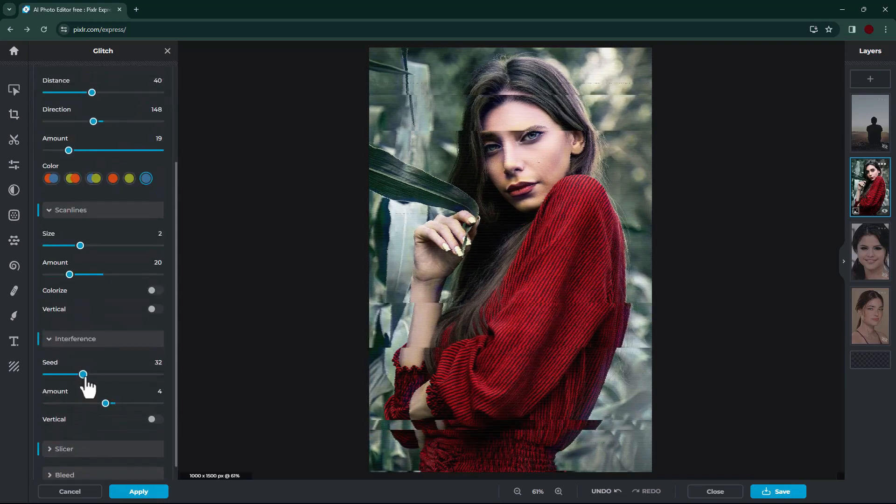
{"action": "scroll", "coordinate": [70, 280], "scroll_direction": "up", "scroll_amount": 5}
{"action": "left_click", "coordinate": [48, 195]}
{"action": "left_click", "coordinate": [76, 216]}
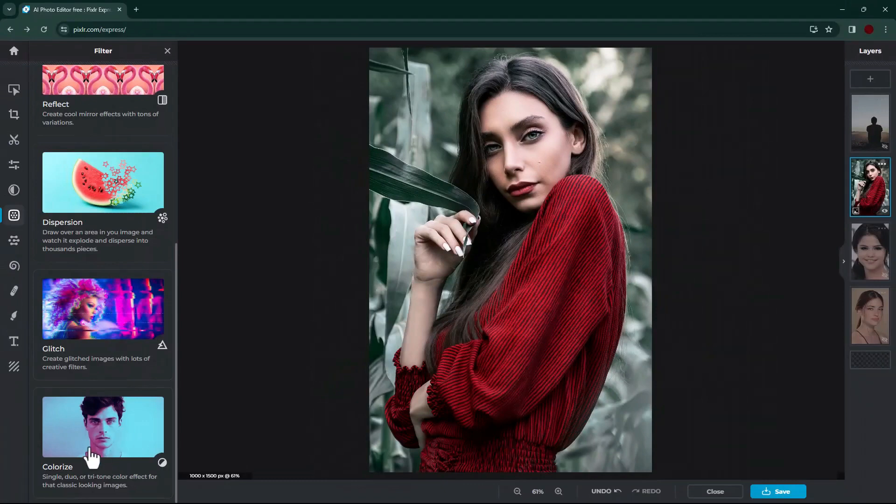
Step: Try different tri-tone presets of the Colorize filter on the portrait, setting the contrast to 65 on the red one
{"action": "left_click", "coordinate": [91, 457]}
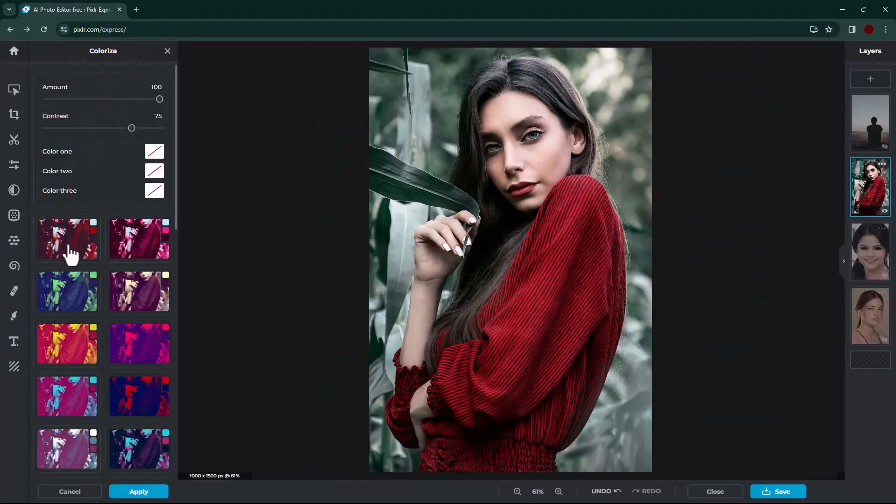
{"action": "left_click", "coordinate": [71, 255]}
{"action": "mouse_move", "coordinate": [132, 128]}
{"action": "left_mouse_down"}
{"action": "mouse_move", "coordinate": [90, 128]}
{"action": "mouse_move", "coordinate": [121, 128]}
{"action": "left_mouse_up"}
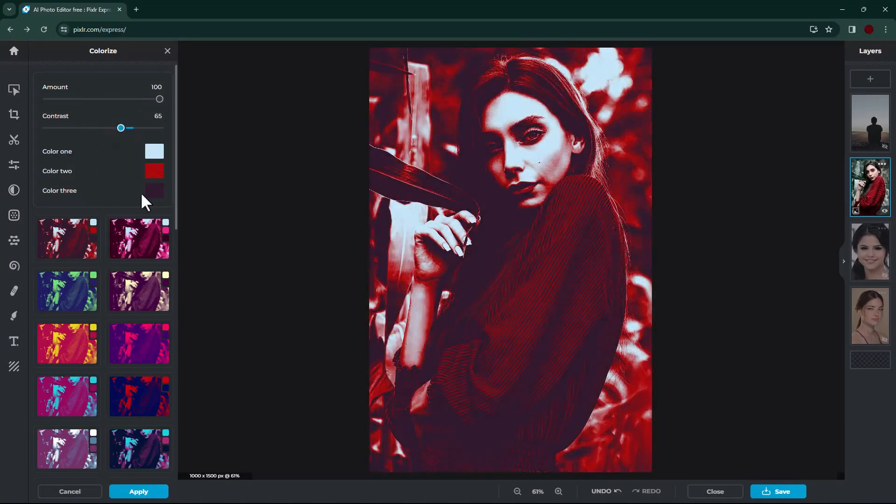
{"action": "left_click", "coordinate": [142, 277]}
{"action": "left_click", "coordinate": [70, 248]}
Step: Pick custom shades for Color one and Color two of the Colorize effect, and cancel the filter
{"action": "left_click", "coordinate": [157, 153]}
{"action": "left_click_drag", "start_coordinate": [254, 155], "coordinate": [167, 123]}
{"action": "left_click", "coordinate": [160, 173]}
{"action": "left_click", "coordinate": [160, 174]}
{"action": "left_click", "coordinate": [217, 225]}
{"action": "left_click", "coordinate": [315, 198]}
{"action": "left_click", "coordinate": [64, 490]}
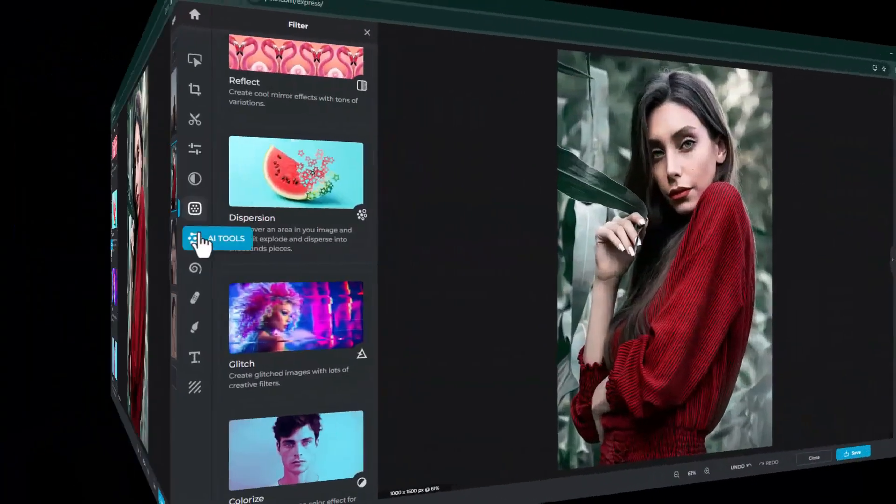
Step: Lasso the background beside the woman's head at the photo's upper-left corner and run Generative fill there with the prompt "flying bird"
{"action": "left_click", "coordinate": [14, 240]}
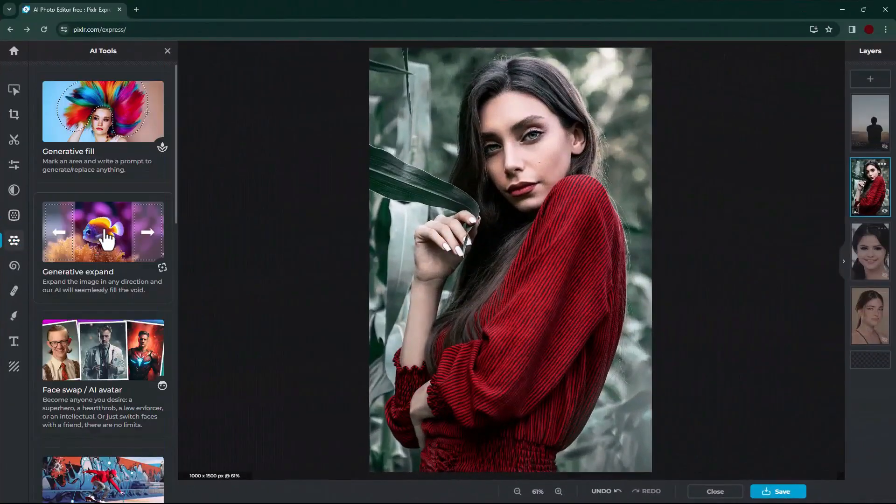
{"action": "left_click", "coordinate": [90, 117]}
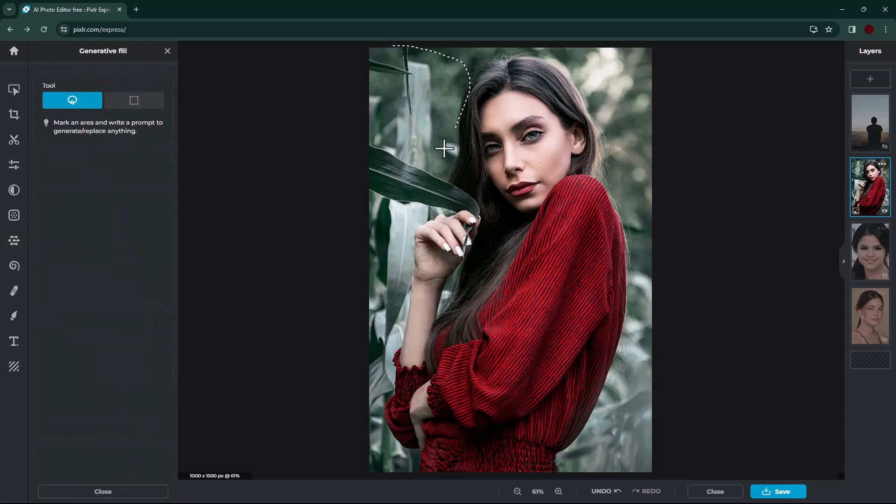
{"action": "left_click_drag", "start_coordinate": [383, 31], "coordinate": [383, 33]}
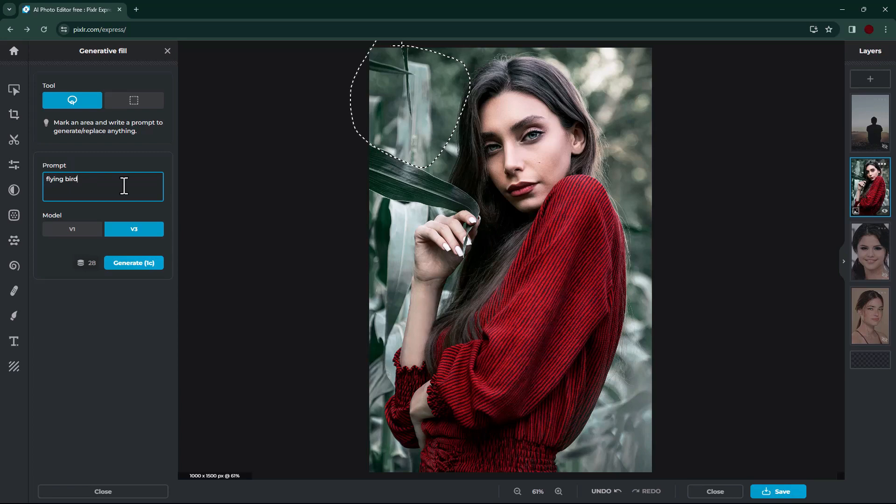
{"action": "left_click", "coordinate": [126, 264]}
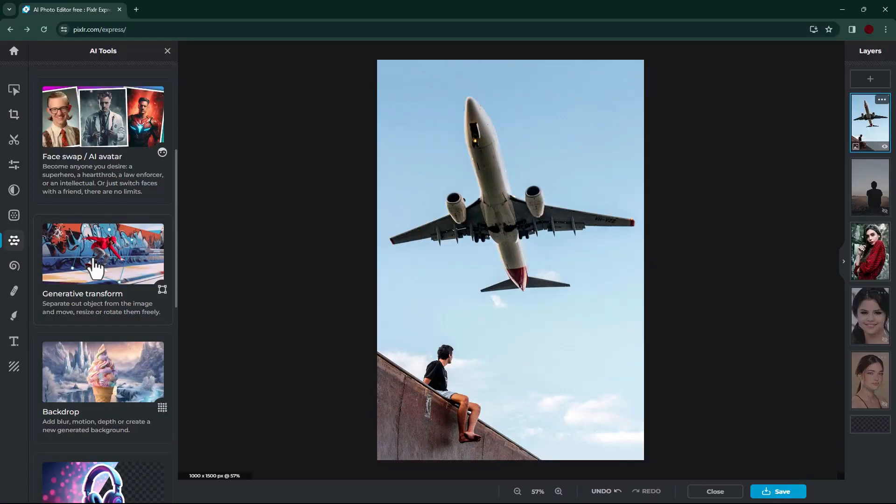
Step: Separate out the airplane with Generative transform, shrink it, rotate it counterclockwise and reposition it in the sky
{"action": "left_click", "coordinate": [95, 268]}
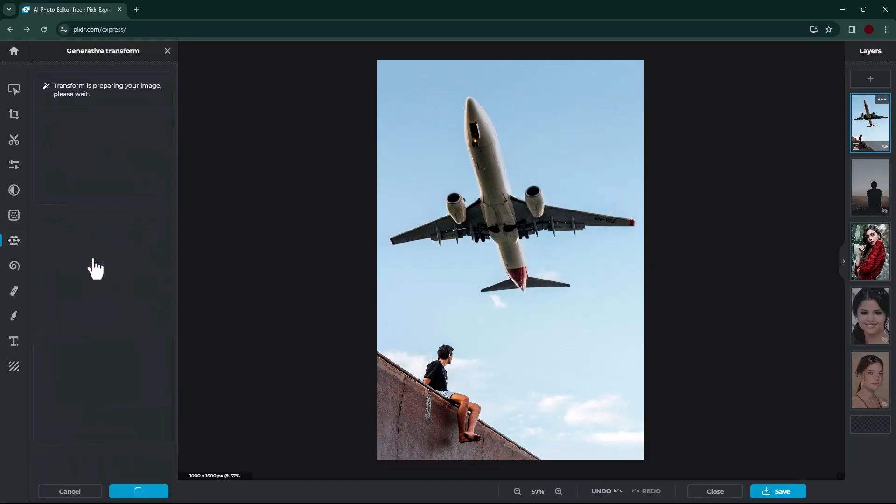
{"action": "left_click_drag", "start_coordinate": [636, 293], "coordinate": [608, 280]}
{"action": "left_click_drag", "start_coordinate": [503, 90], "coordinate": [456, 162]}
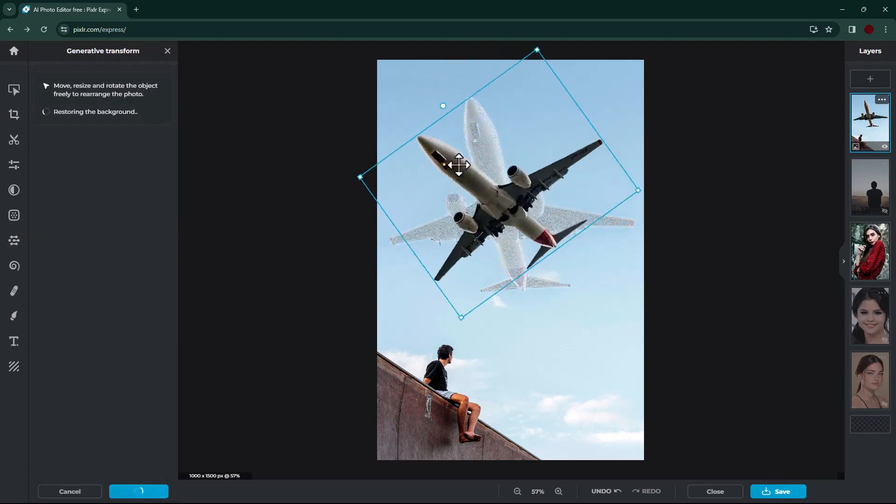
{"action": "left_click_drag", "start_coordinate": [579, 220], "coordinate": [601, 242]}
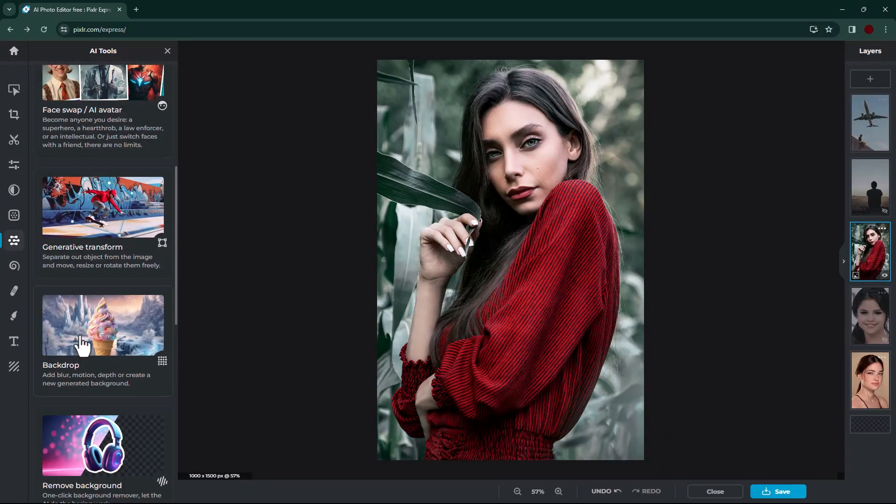
Step: Generate a new background for the portrait using the Backdrop tool's Generate method with the prompt "park"
{"action": "left_click", "coordinate": [83, 344]}
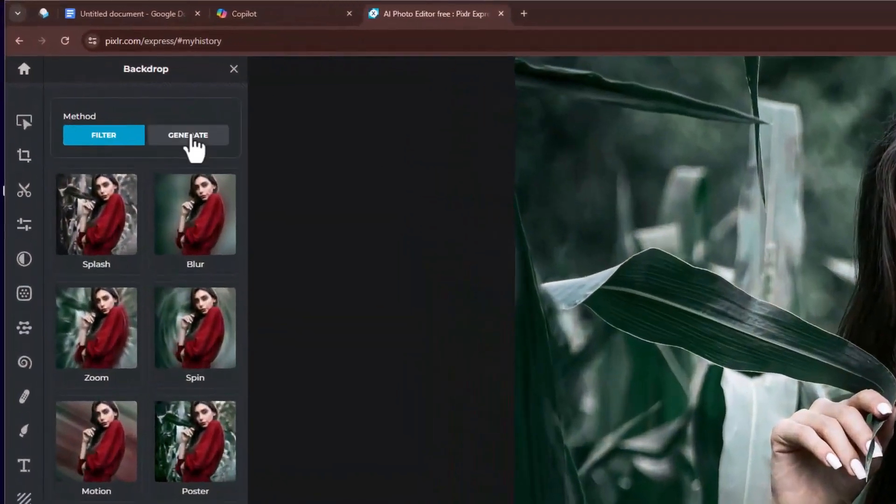
{"action": "left_click", "coordinate": [189, 136]}
{"action": "left_click", "coordinate": [130, 212]}
{"action": "type", "text": "park"}
{"action": "left_click", "coordinate": [188, 263]}
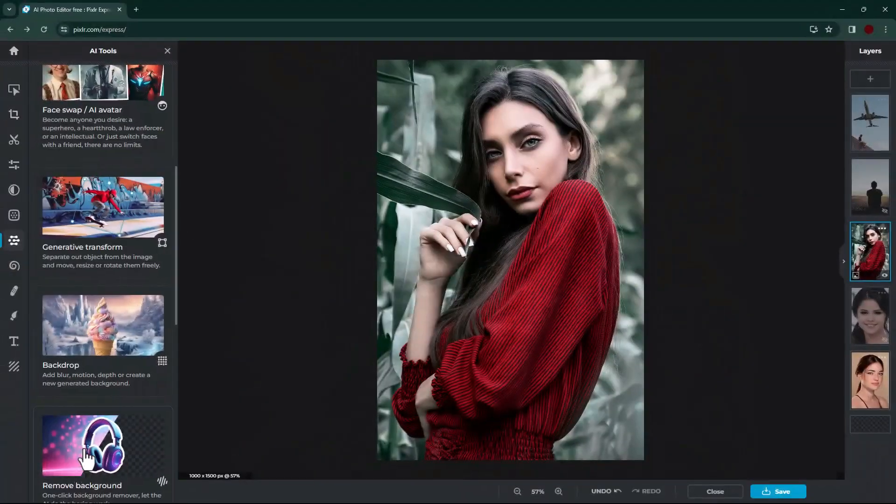
Step: Remove the plain beige background from the close-up portrait of the woman with the Remove background tool
{"action": "scroll", "coordinate": [117, 341], "scroll_direction": "down", "scroll_amount": 3}
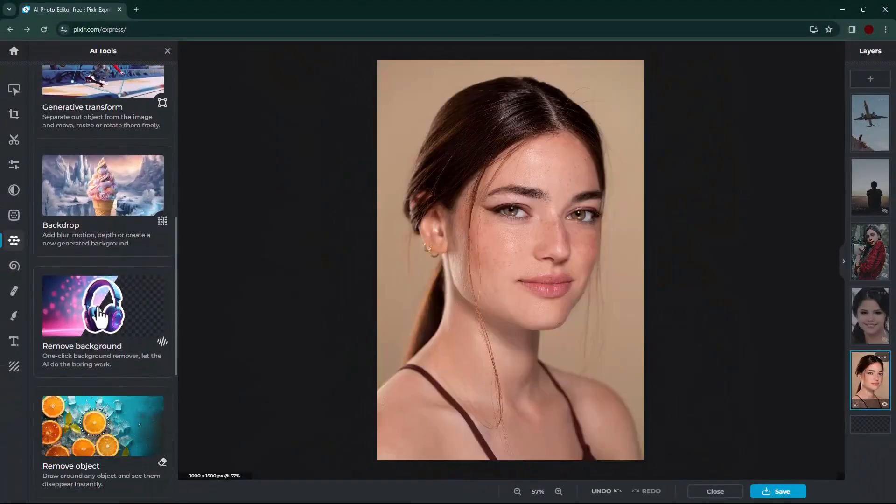
{"action": "left_click", "coordinate": [117, 334]}
{"action": "left_click", "coordinate": [74, 120]}
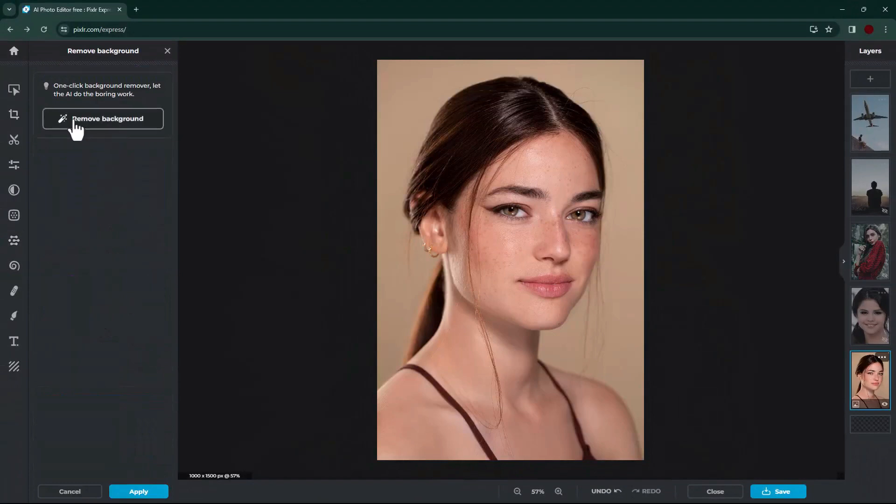
Step: Try the Outline and Shadow effects on the portrait cutout, adjusting the shadow softness, and switch both off again
{"action": "left_click", "coordinate": [149, 92]}
{"action": "left_click", "coordinate": [150, 93]}
{"action": "left_click", "coordinate": [150, 117]}
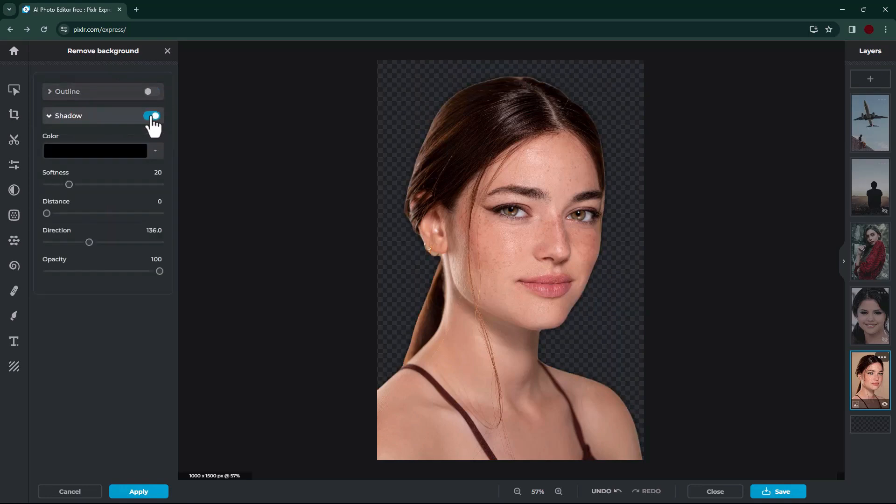
{"action": "mouse_move", "coordinate": [70, 184]}
{"action": "left_mouse_down"}
{"action": "mouse_move", "coordinate": [110, 184]}
{"action": "mouse_move", "coordinate": [70, 189]}
{"action": "left_mouse_up"}
{"action": "left_click", "coordinate": [152, 116]}
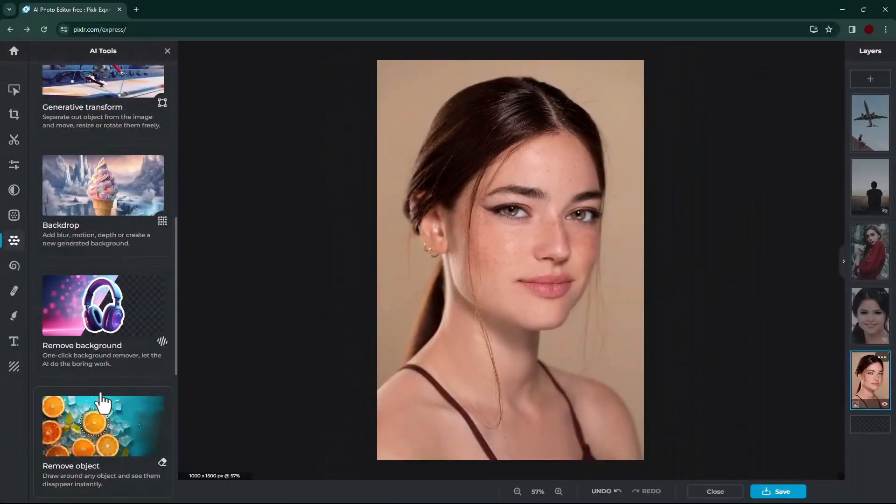
Step: Erase the airplane from the sky photo with the Remove object tool
{"action": "scroll", "coordinate": [123, 356], "scroll_direction": "down", "scroll_amount": 4}
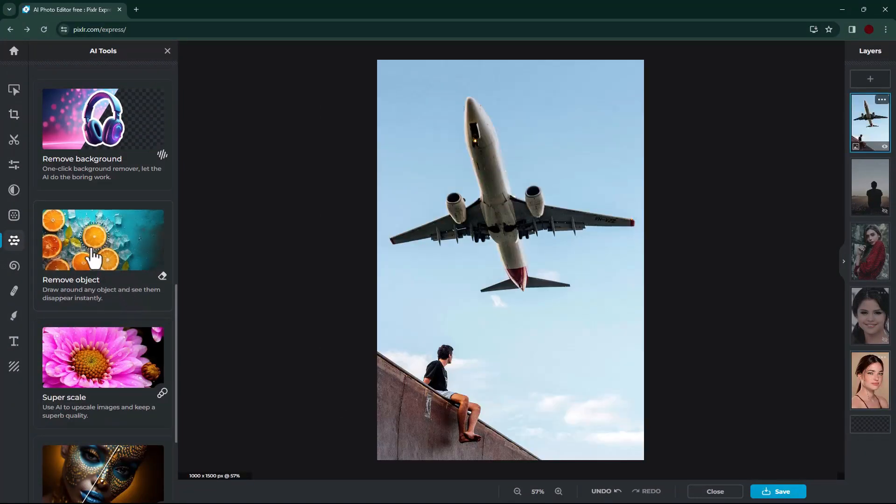
{"action": "left_click", "coordinate": [93, 256]}
{"action": "mouse_move", "coordinate": [485, 116]}
{"action": "left_mouse_down"}
{"action": "mouse_move", "coordinate": [404, 256]}
{"action": "mouse_move", "coordinate": [636, 234]}
{"action": "mouse_move", "coordinate": [482, 109]}
{"action": "left_mouse_up"}
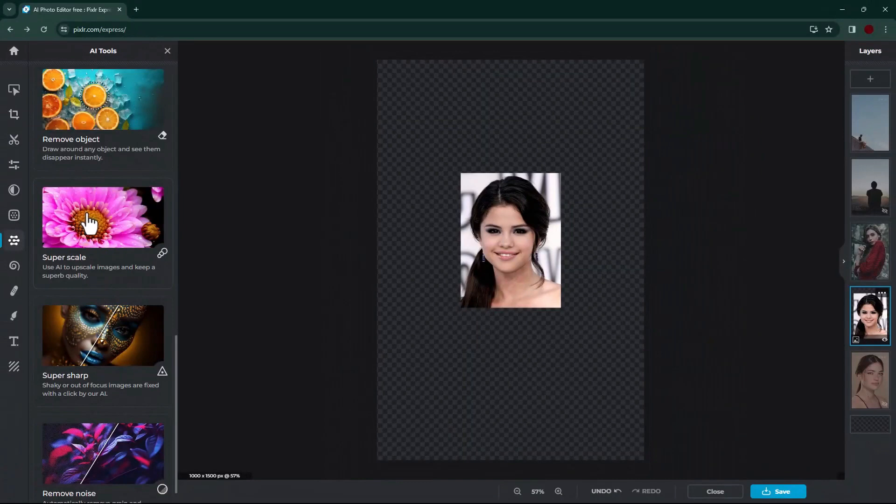
Step: Upscale the small portrait of the dark-haired woman with Super scale, using the Scale 4x (1500 x 2016 px) method
{"action": "left_click", "coordinate": [99, 228]}
{"action": "left_click", "coordinate": [98, 170]}
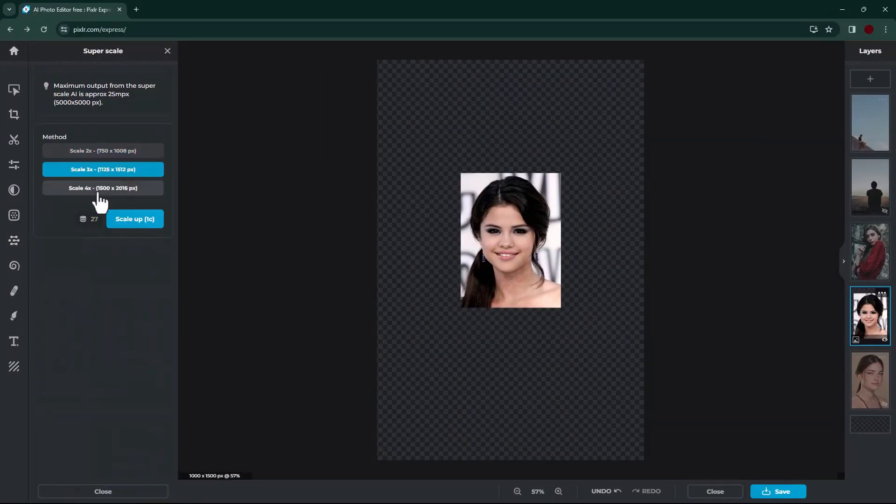
{"action": "left_click", "coordinate": [91, 188]}
{"action": "left_click", "coordinate": [133, 219]}
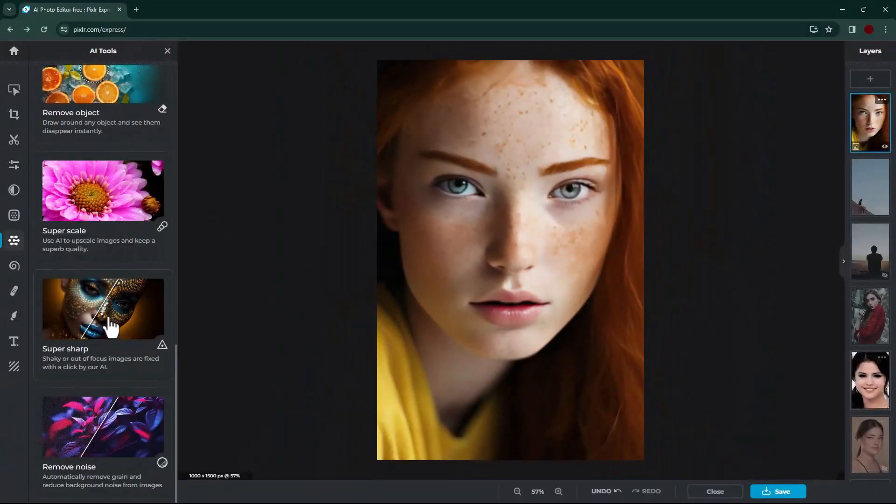
Step: Open the Super sharp AI tool
{"action": "left_click", "coordinate": [111, 327]}
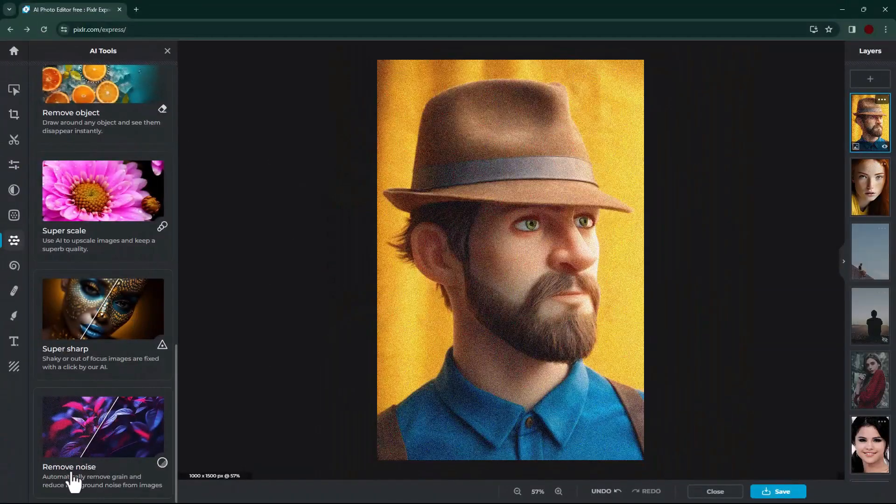
Step: Remove the grain from the portrait of the bearded man in the hat with Remove noise, and compare it with the original
{"action": "left_click", "coordinate": [119, 417]}
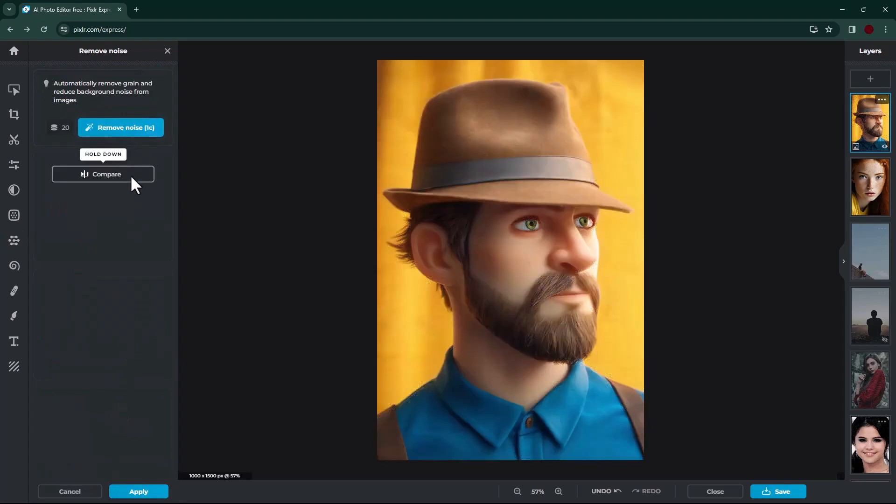
{"action": "left_click", "coordinate": [123, 179]}
{"action": "left_click", "coordinate": [127, 179]}
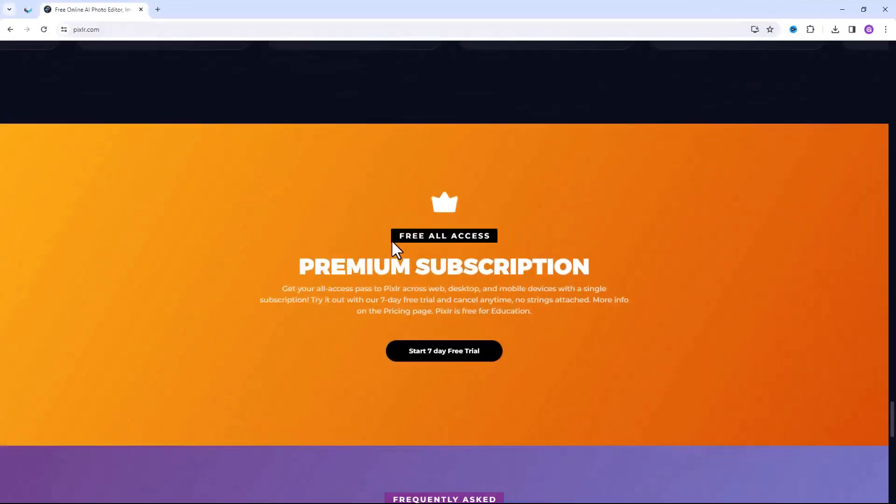
Step: Highlight the "FREE ALL ACCESS" label above the Premium Subscription heading on the pixlr.com homepage
{"action": "left_click_drag", "start_coordinate": [484, 237], "coordinate": [398, 237]}
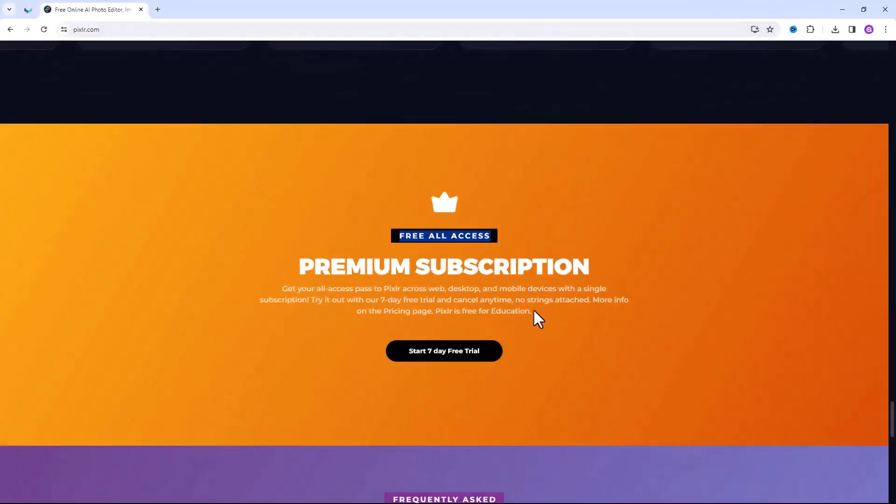